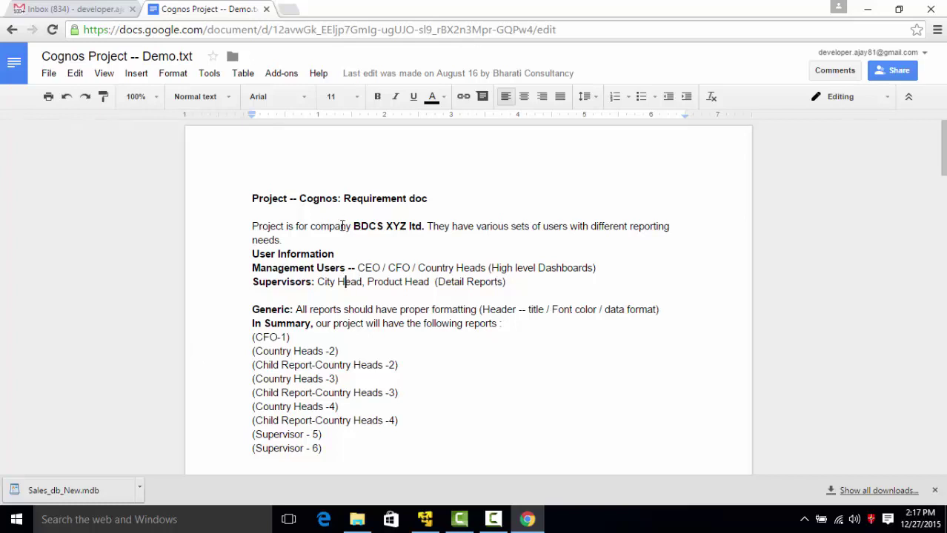
Step: Leave the Cognos requirements doc for the Windows 7 VM folder holding Sales_db_New.mdb
scroll(353, 245, down, 2)
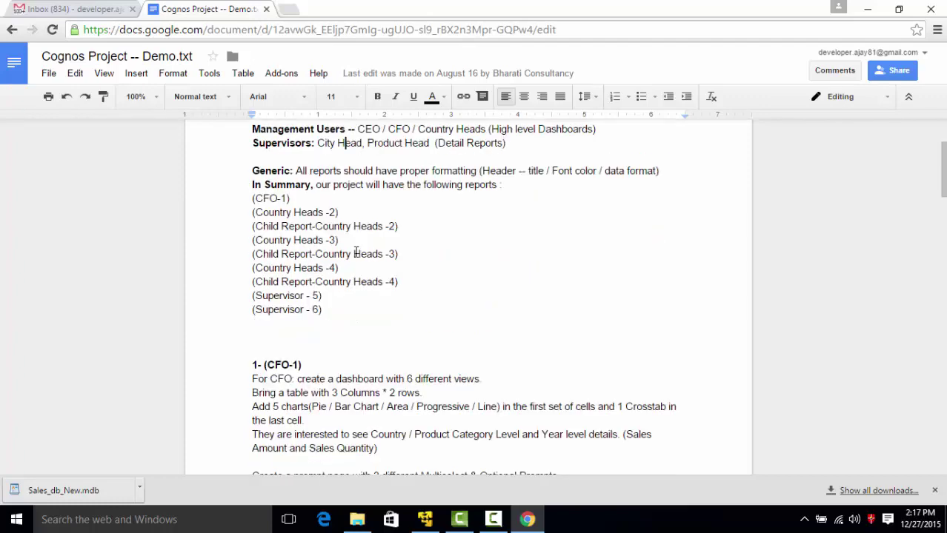
scroll(355, 251, up, 2)
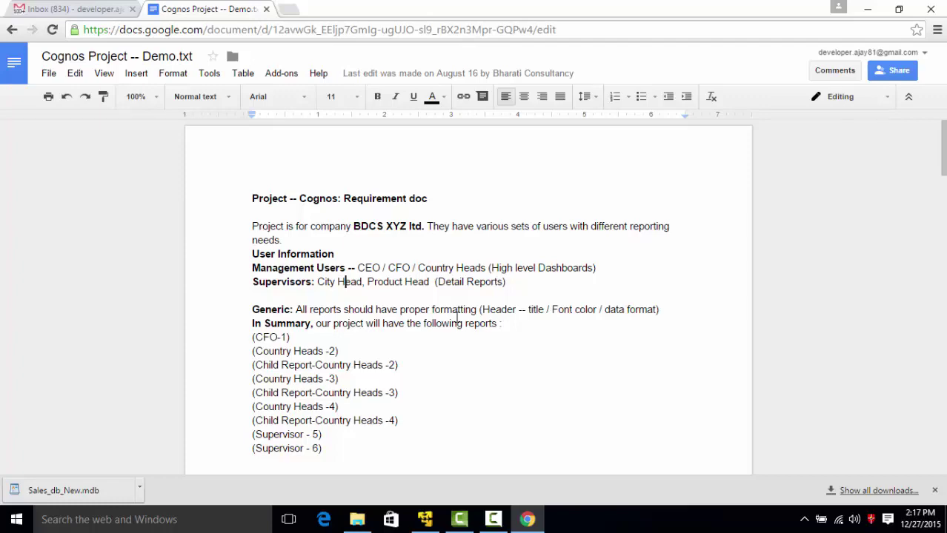
click(424, 519)
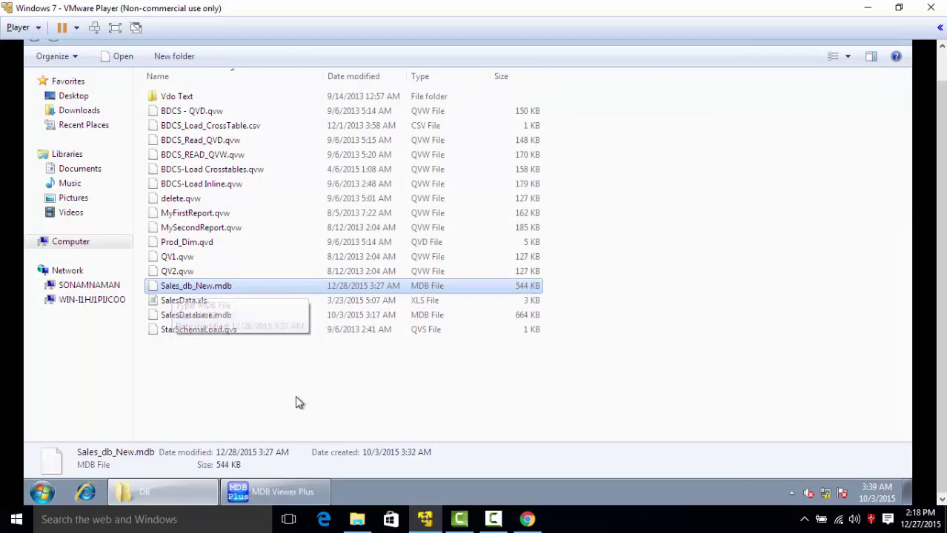
Step: View CUST_TYP_CATGRY, D_CAL, D_CUST, D_PROD, D_SALE_TYPE and D_STAT, ending on the 49-row F_SALES table
click(250, 500)
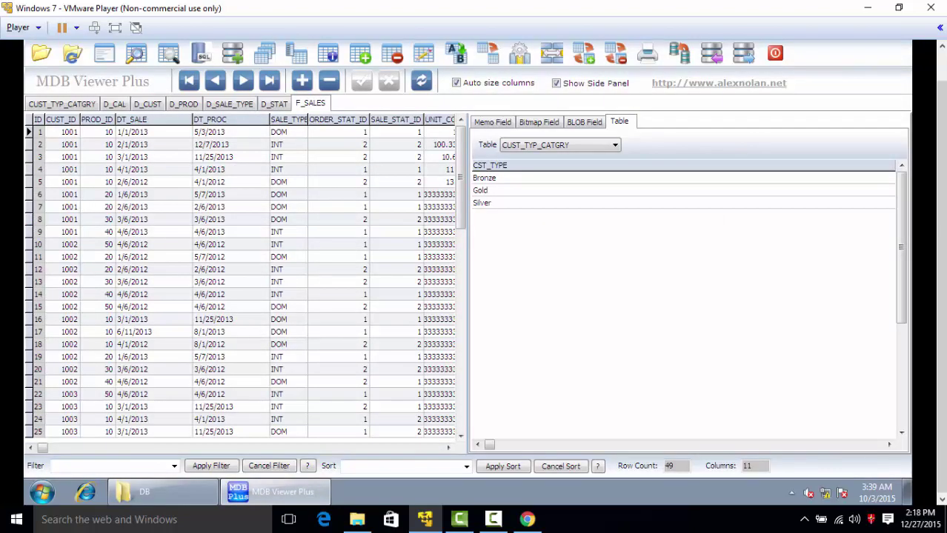
click(86, 109)
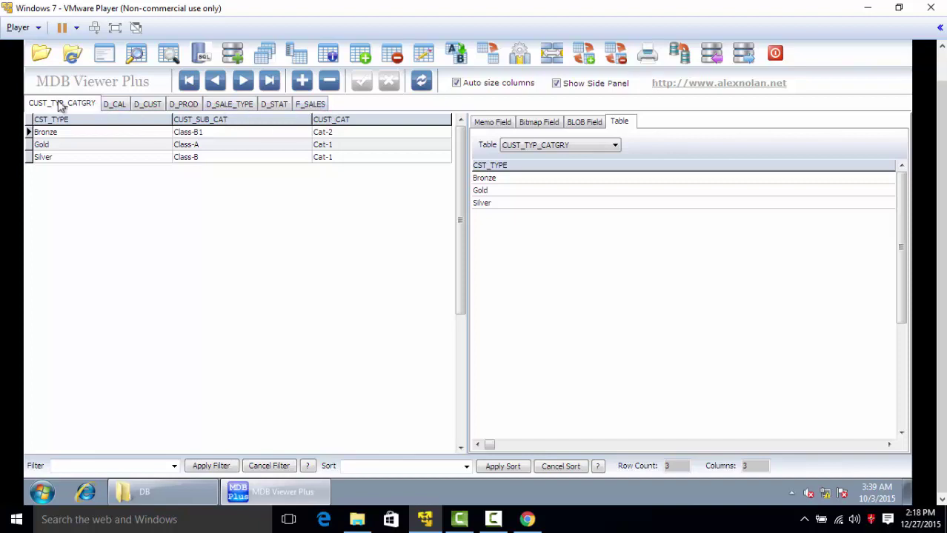
click(114, 103)
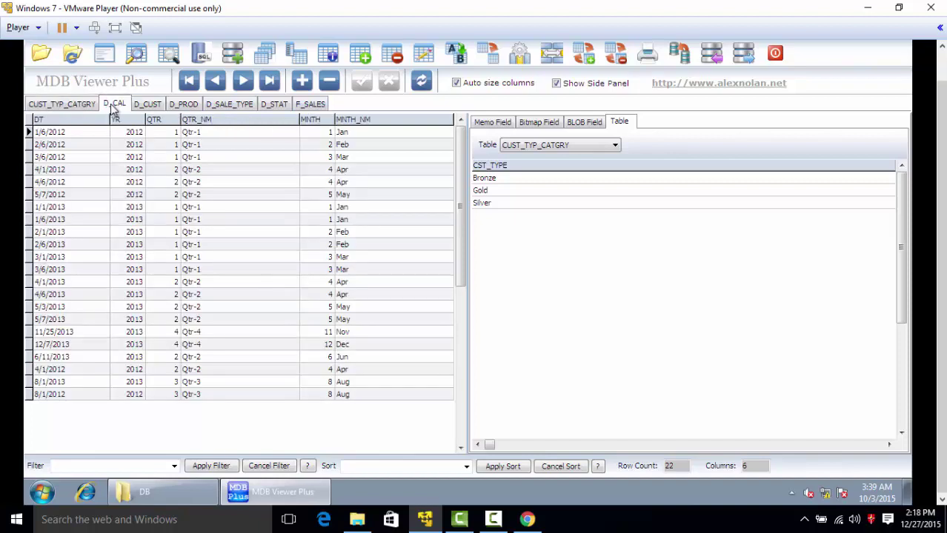
click(146, 107)
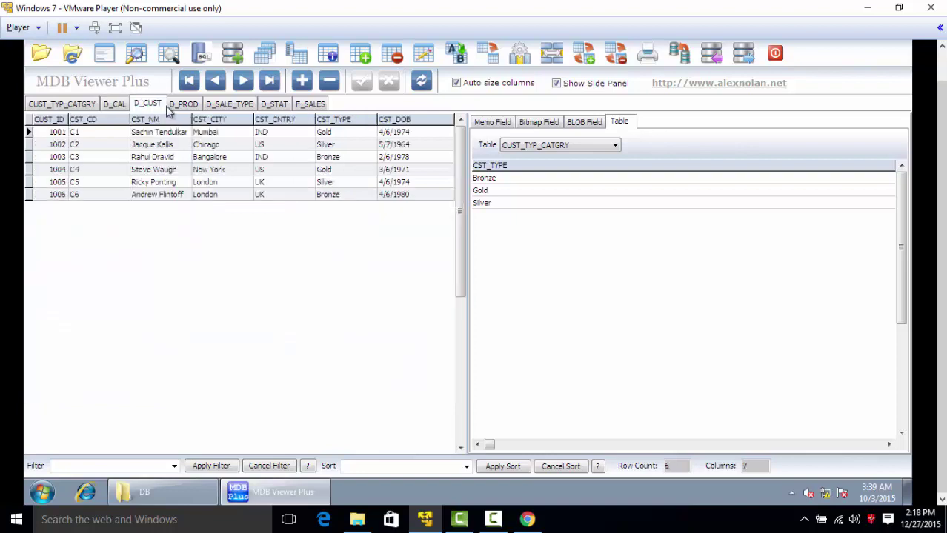
click(181, 105)
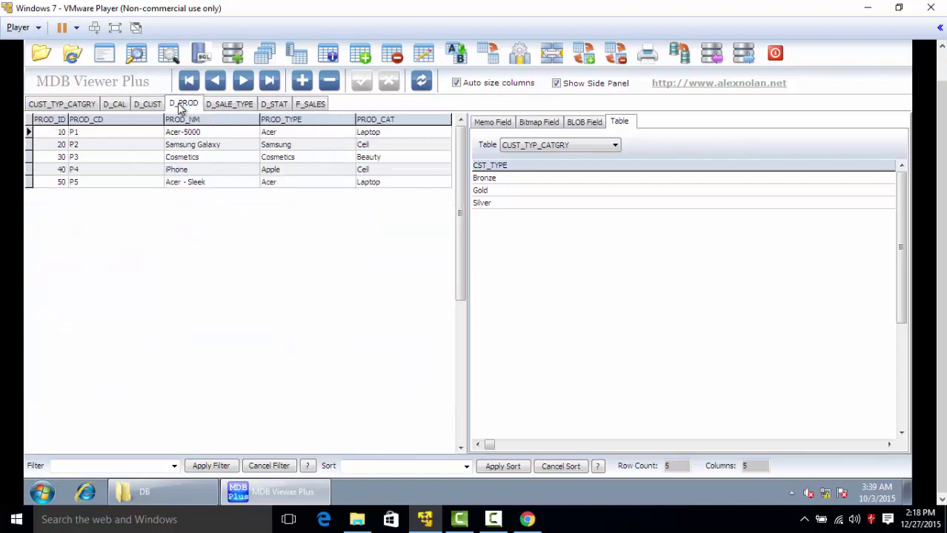
click(220, 107)
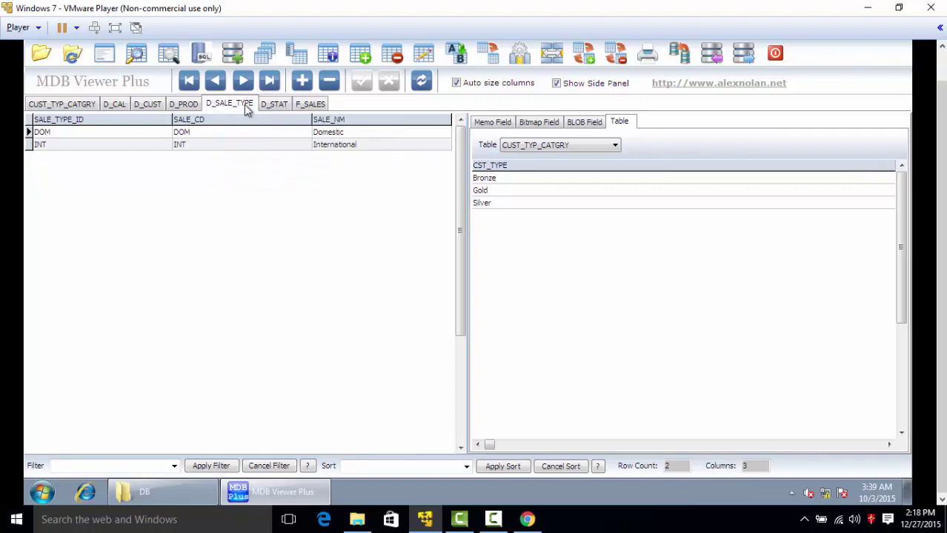
click(275, 107)
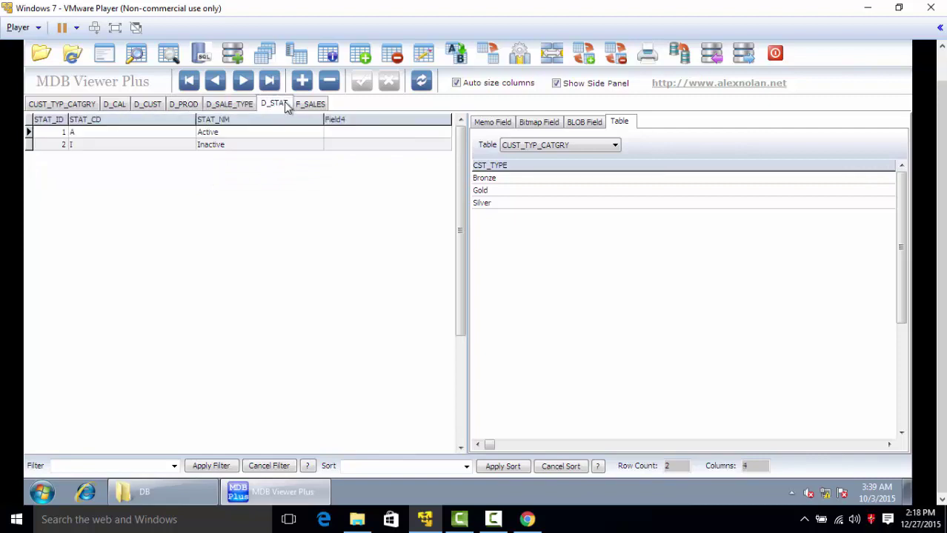
click(309, 105)
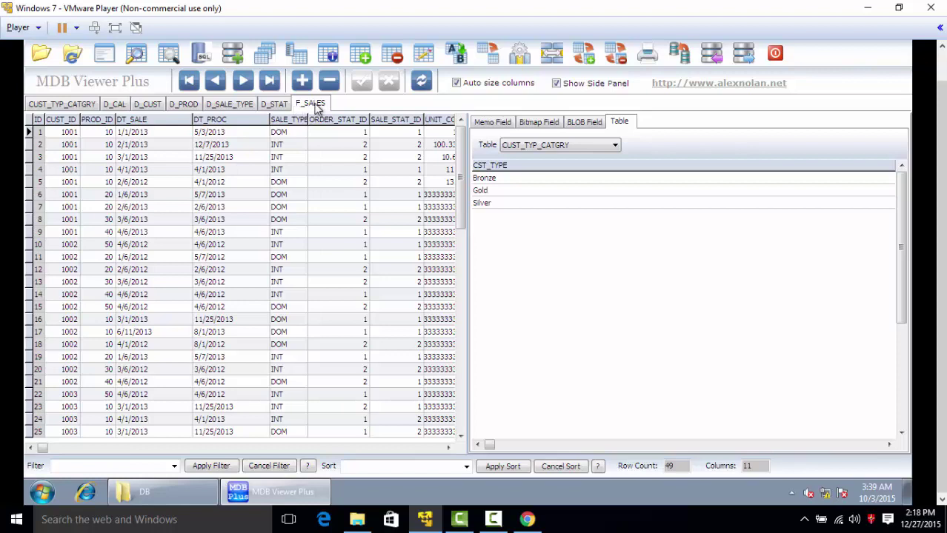
Step: Revisit D_STAT, D_SALE_TYPE, D_PROD, D_CUST, D_CAL and CUST_TYP_CATGRY, then return to F_SALES
click(275, 108)
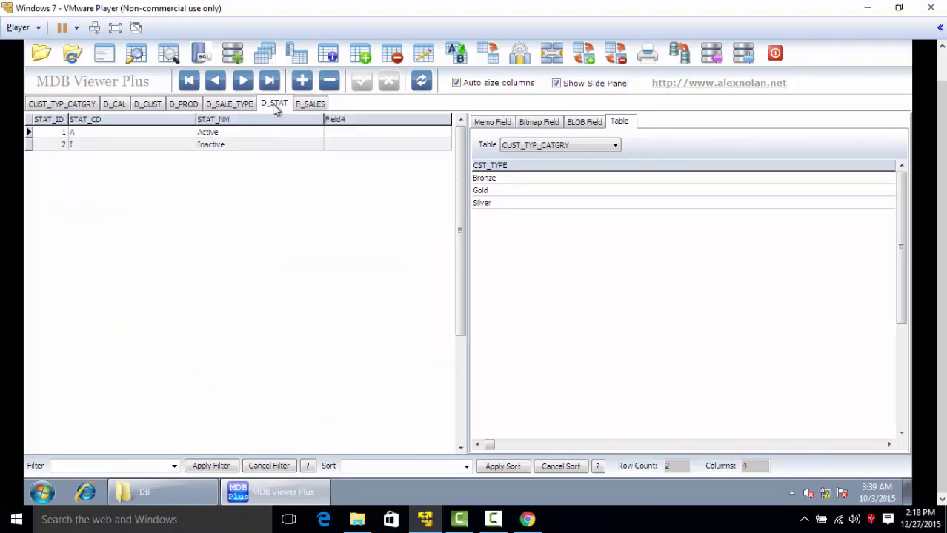
click(233, 106)
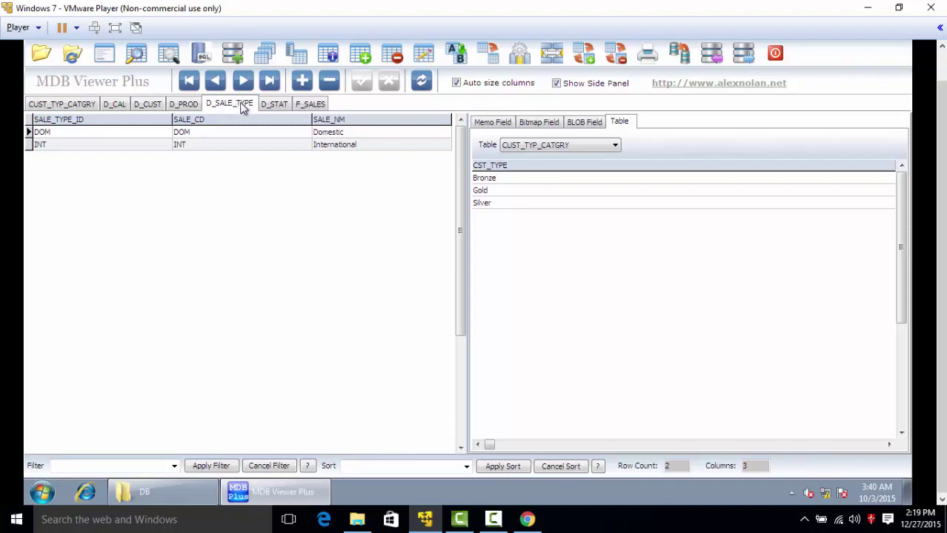
click(185, 105)
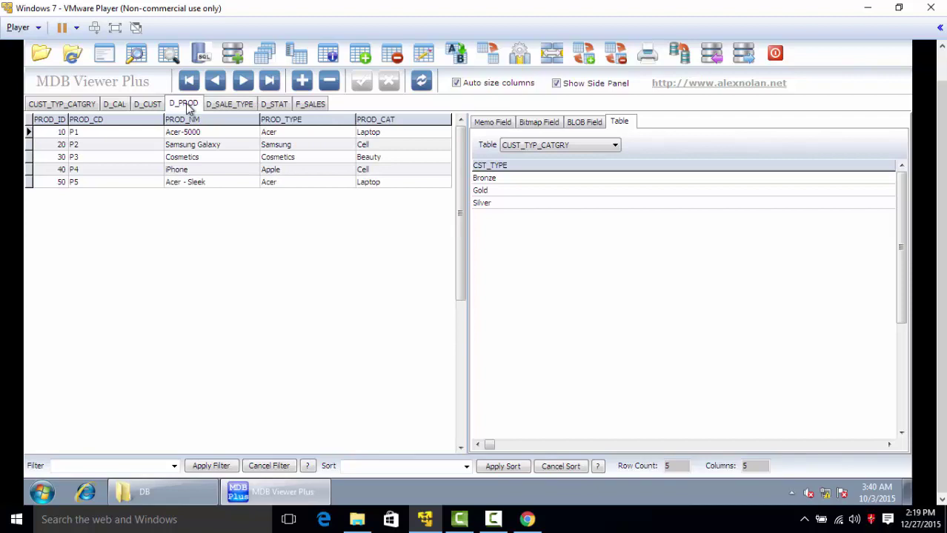
click(154, 105)
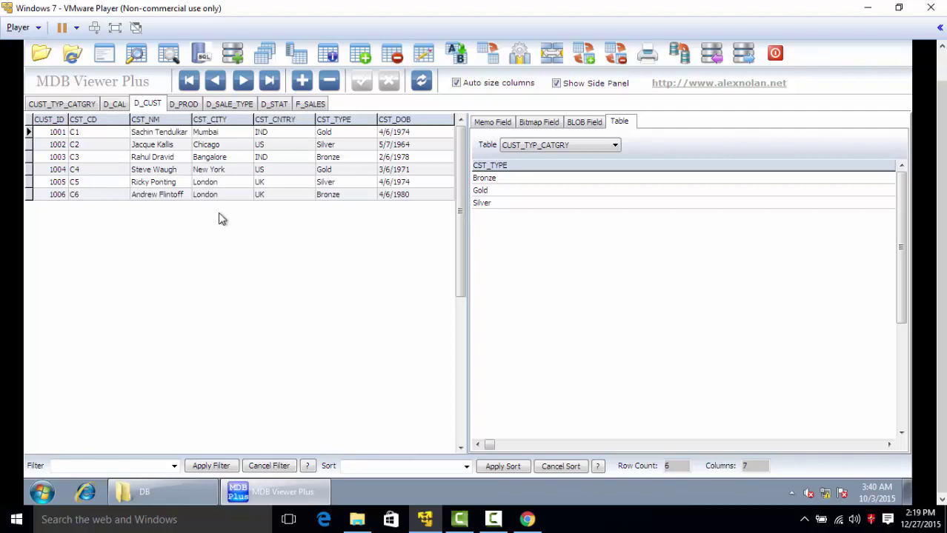
click(112, 106)
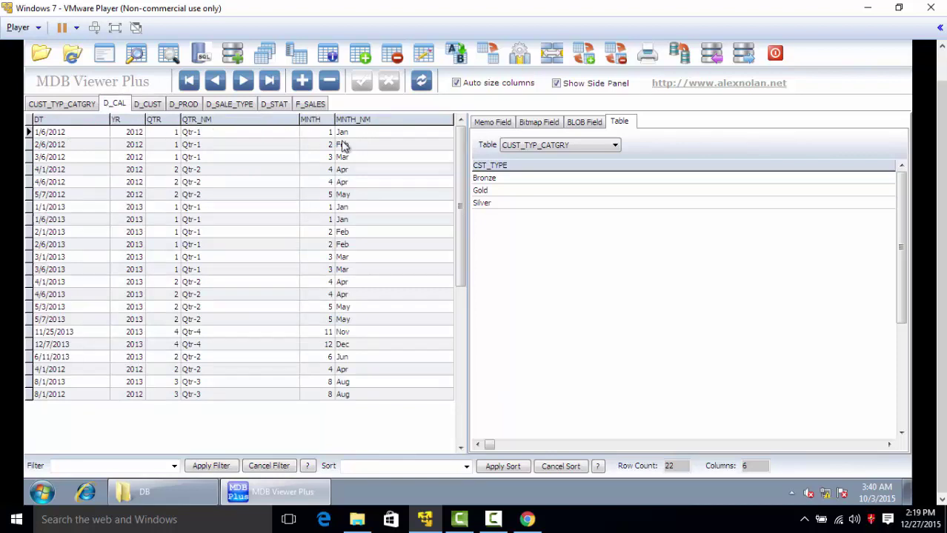
click(62, 105)
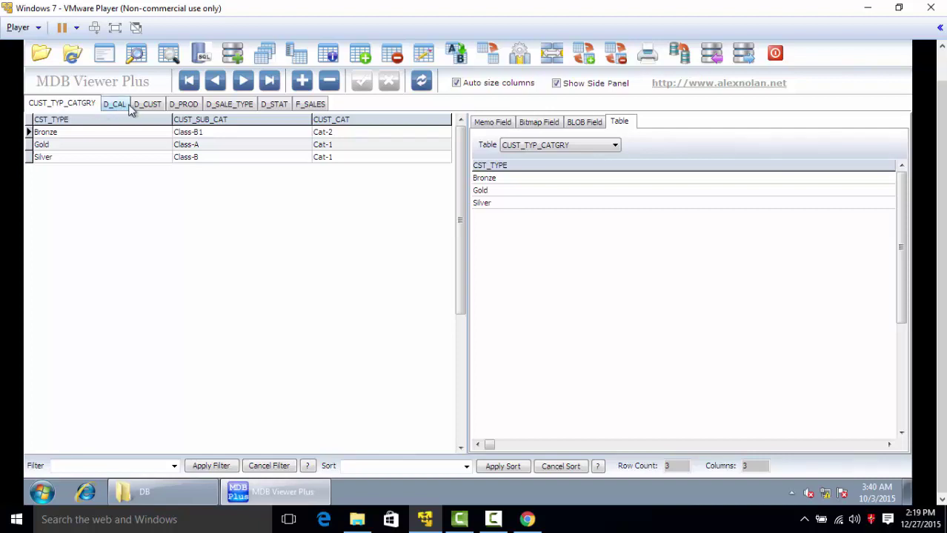
click(310, 106)
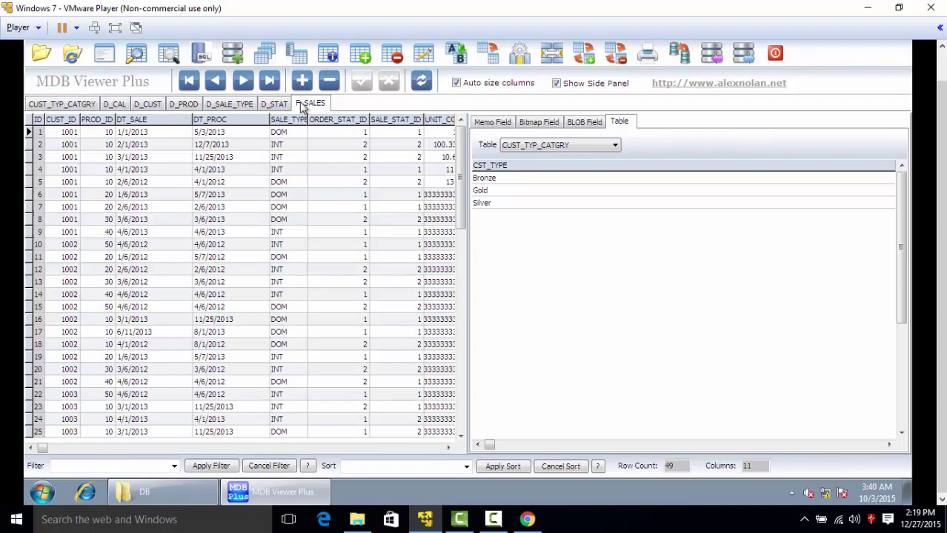
Step: Step quickly back through D_STAT, D_SALE_TYPE, D_PROD and D_CUST to the 22-row D_CAL table
click(274, 104)
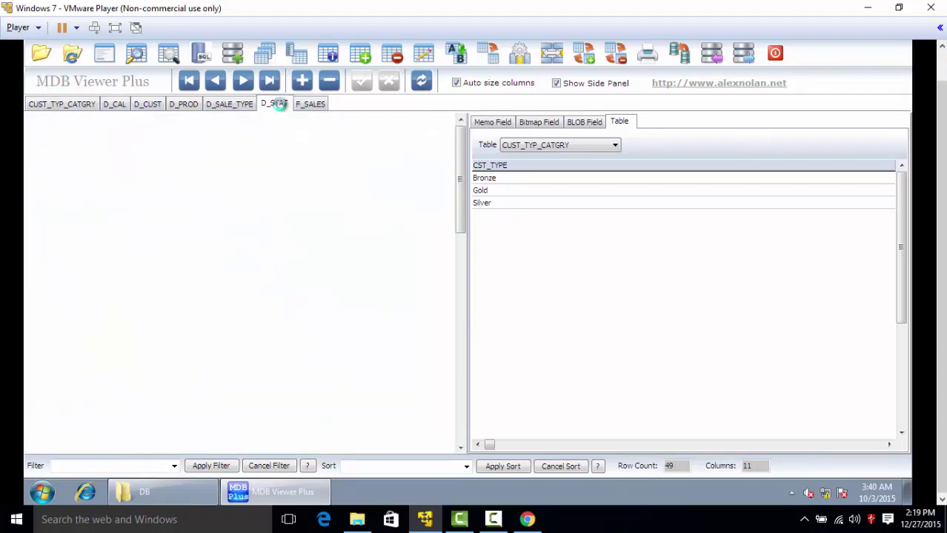
click(231, 104)
click(183, 104)
click(149, 108)
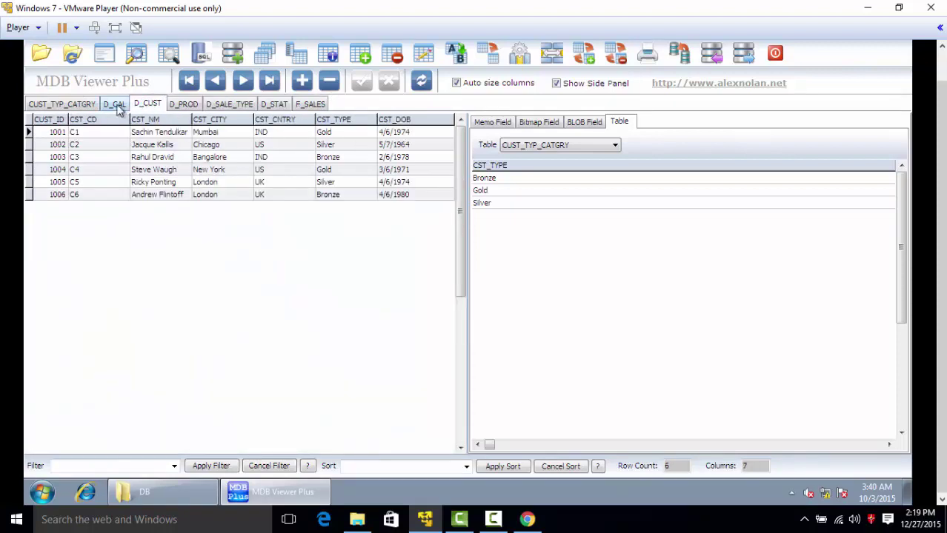
click(117, 108)
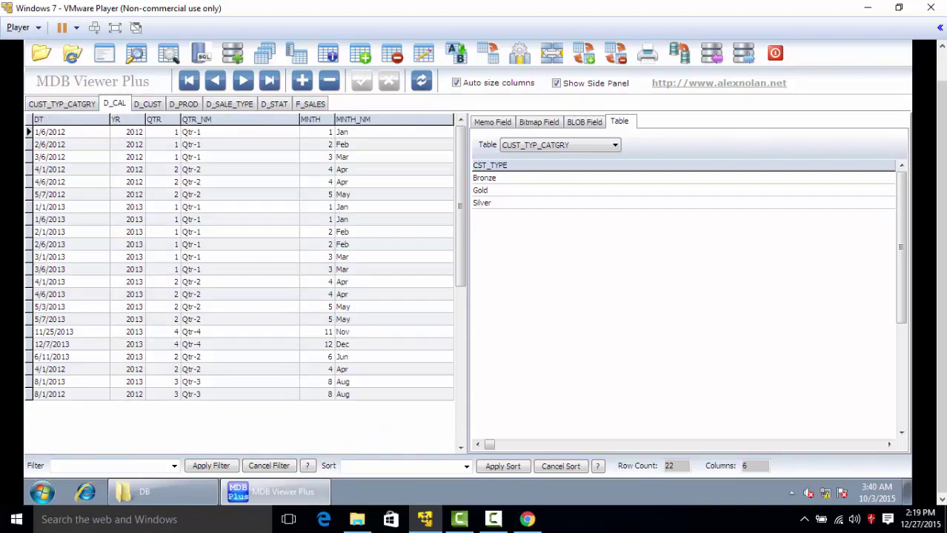
click(492, 520)
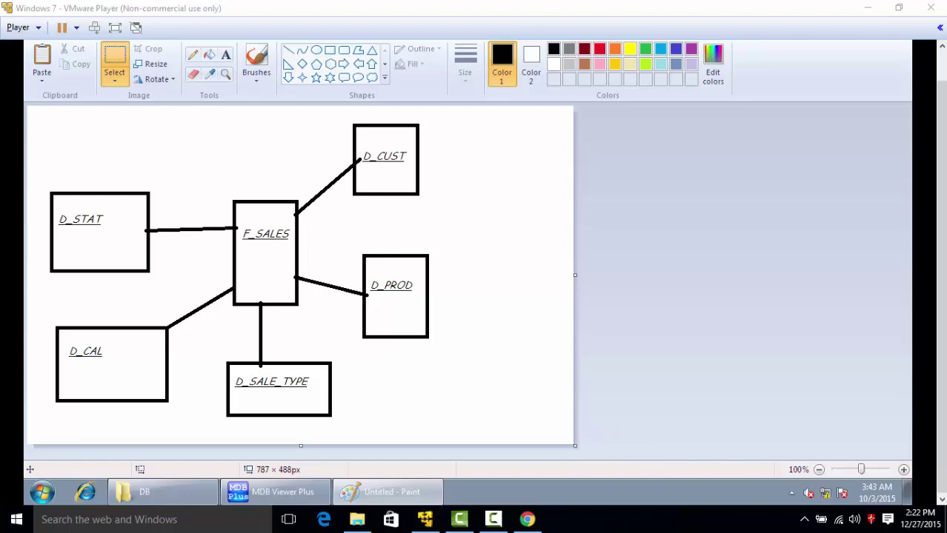
Step: Focus the VMware window showing the Paint star schema of F_SALES and its five dimension tables
click(759, 416)
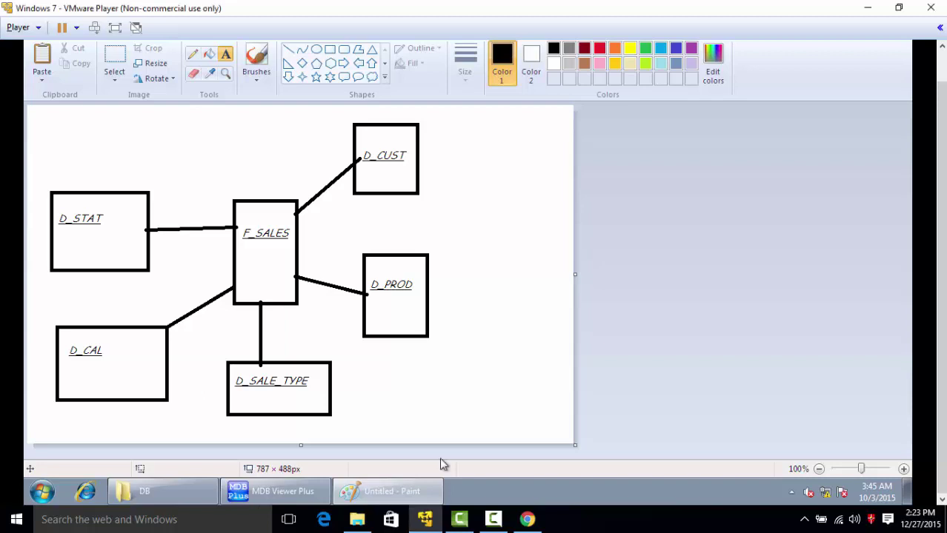
Step: Restore the CUST_TYP_CATGRY box and its connector to D_CUST with undo and redo
click(472, 382)
click(498, 317)
key(ctrl+z)
key(ctrl+y)
key(ctrl+y)
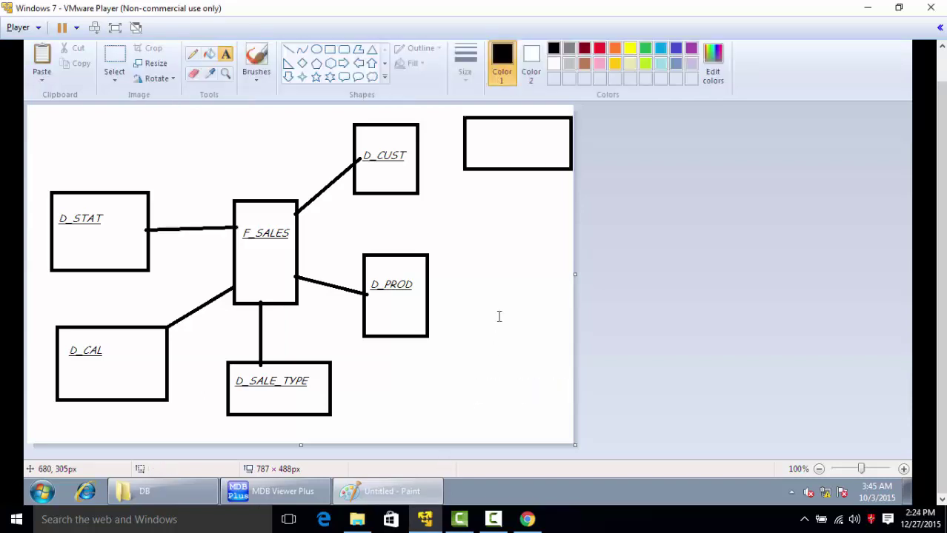
key(ctrl+y)
key(ctrl+y)
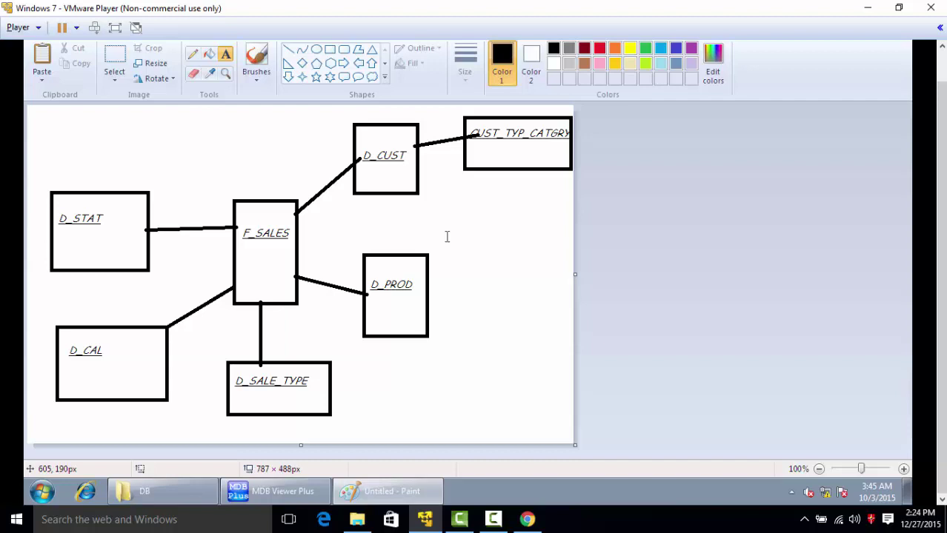
Step: In MDB Viewer Plus, view D_CAL, D_CUST, CUST_TYP_CATGRY, D_CUST, D_PROD and D_SALE_TYPE, ending on D_STAT
click(282, 491)
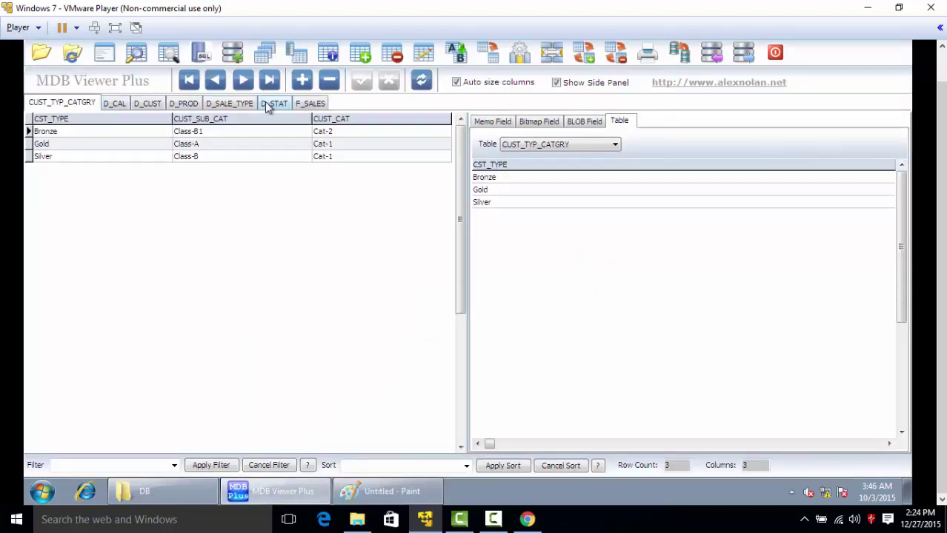
click(119, 105)
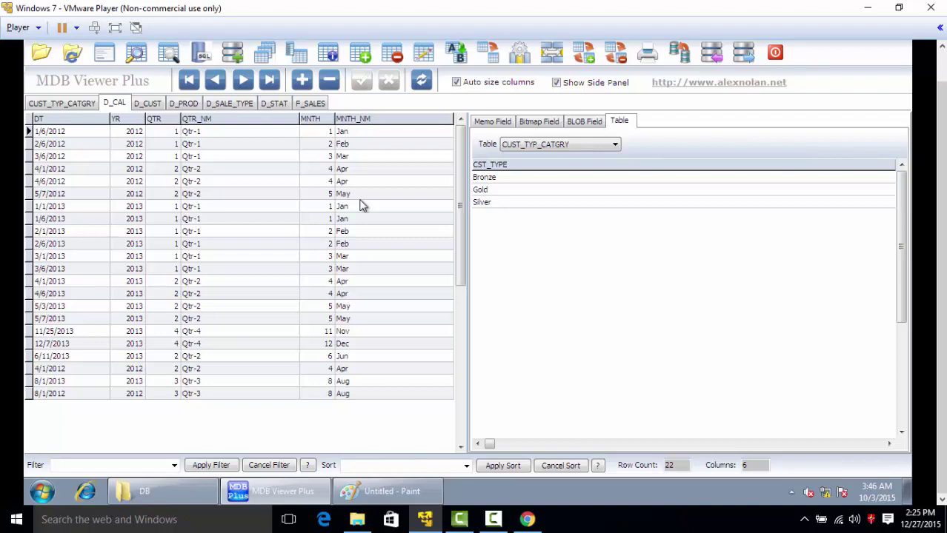
click(150, 105)
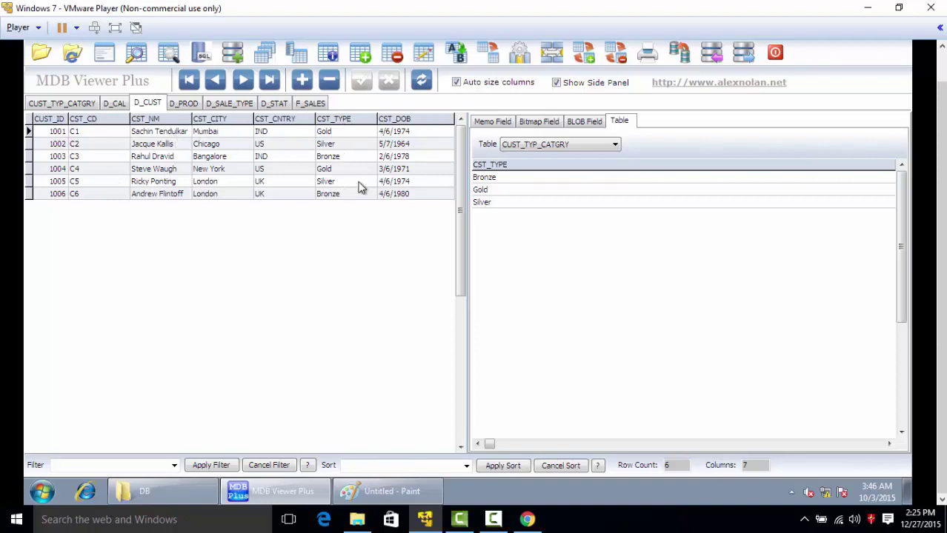
click(53, 107)
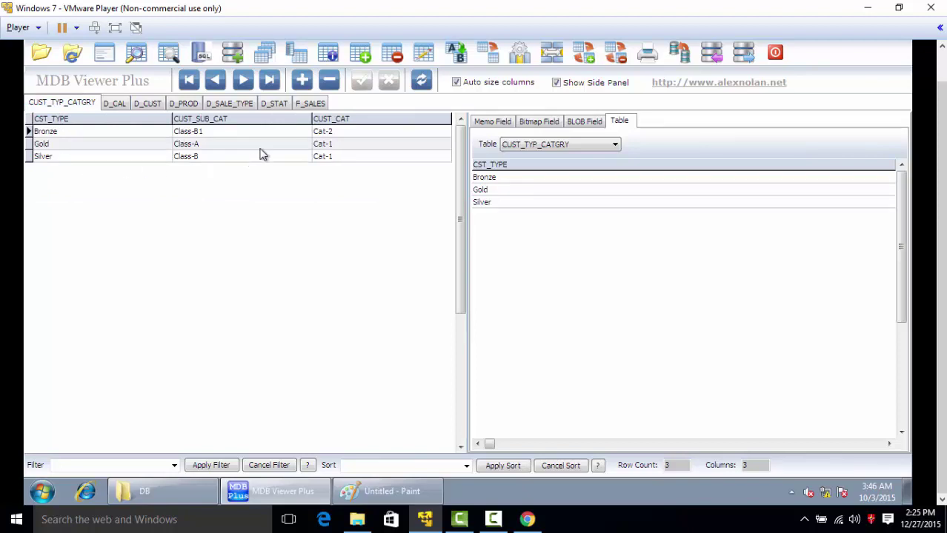
click(147, 108)
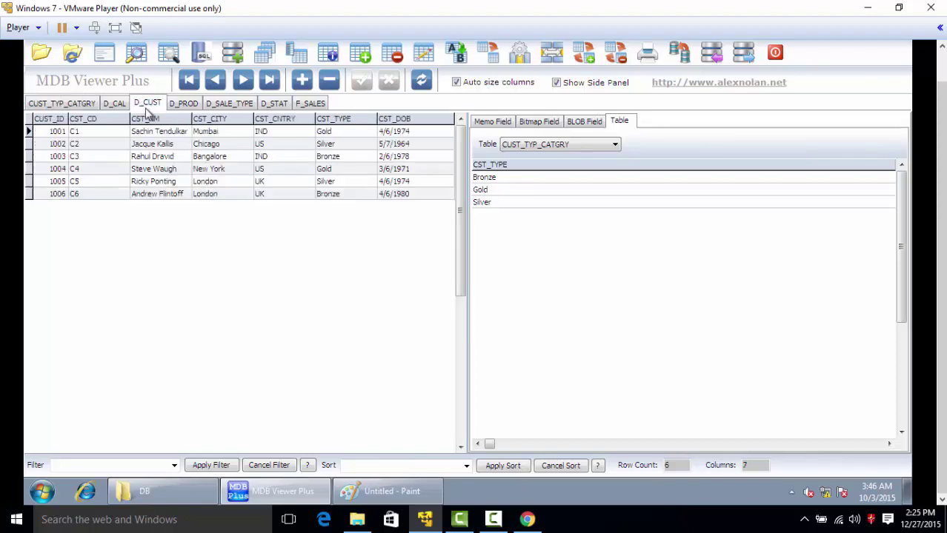
click(183, 106)
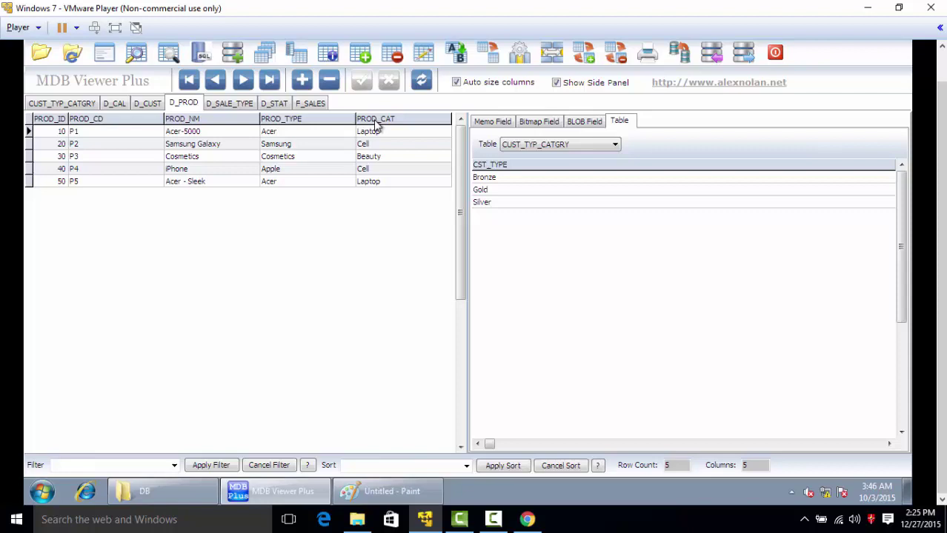
click(238, 105)
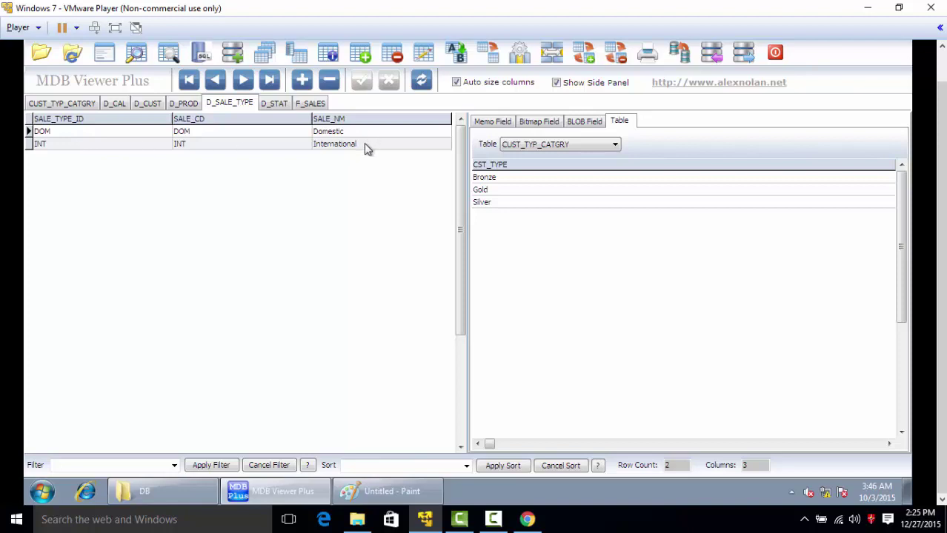
click(273, 103)
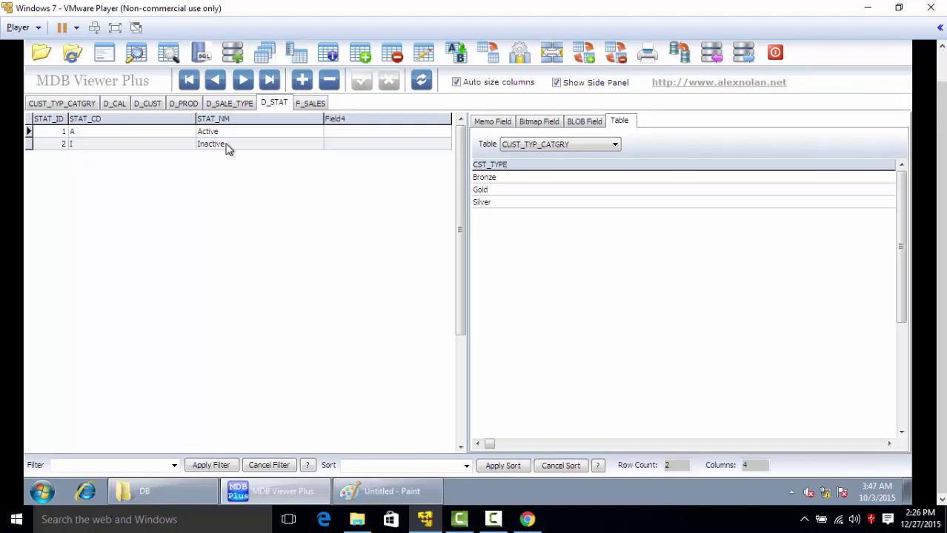
Step: Show F_SALES with the grid and SALE_TYPE_ID column widened so UNIT_PRICE and QTY are visible
click(308, 105)
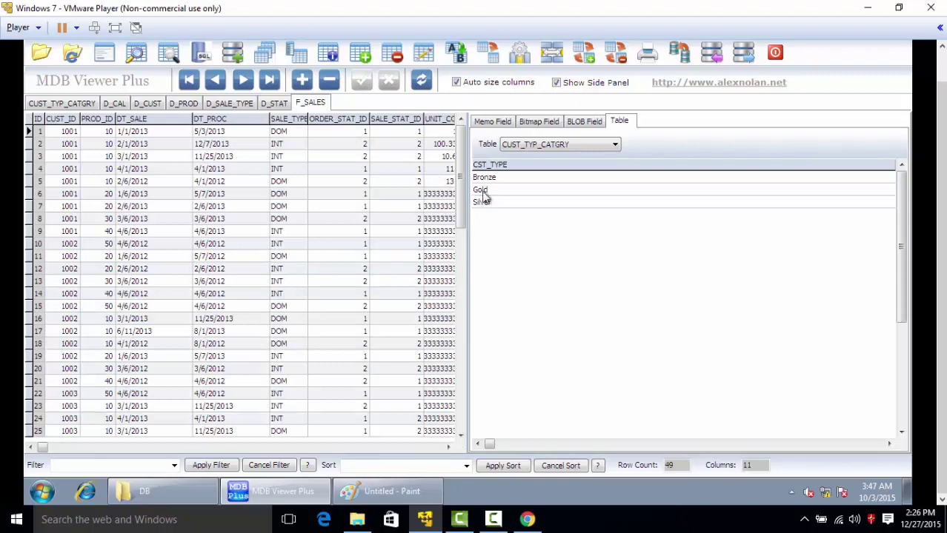
drag(469, 186, 604, 208)
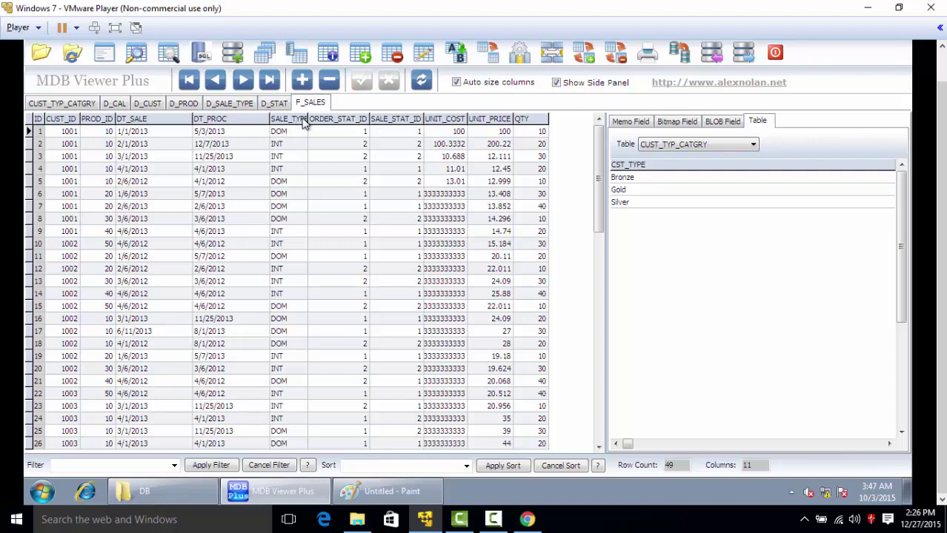
drag(308, 119, 320, 119)
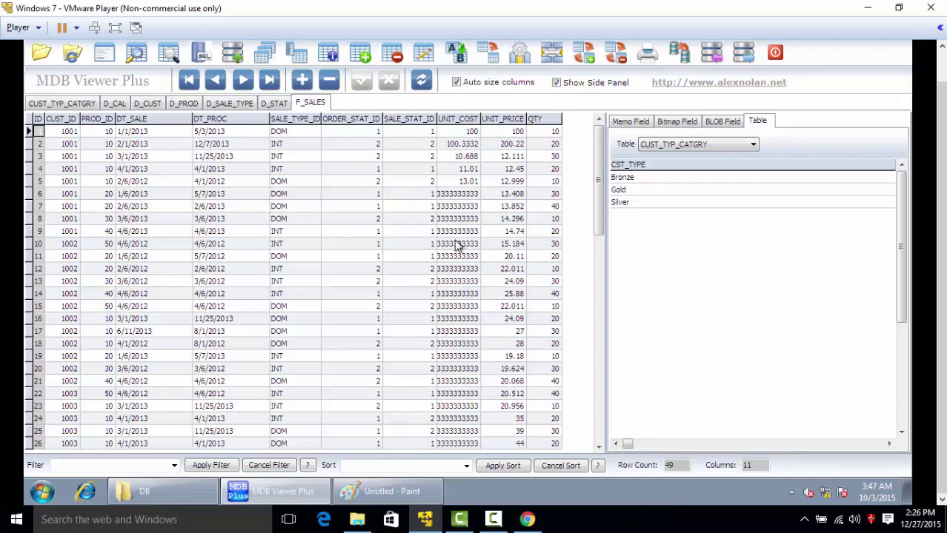
key(Down)
key(Up)
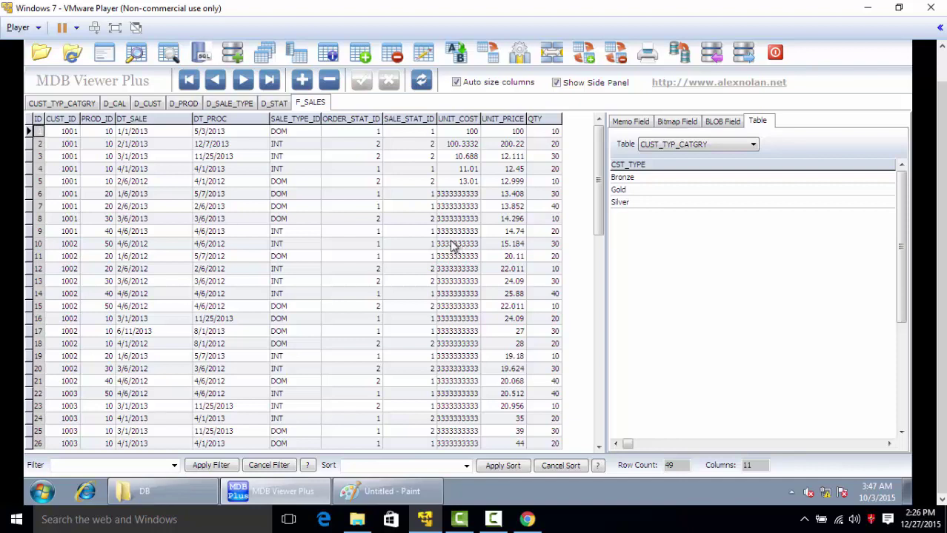